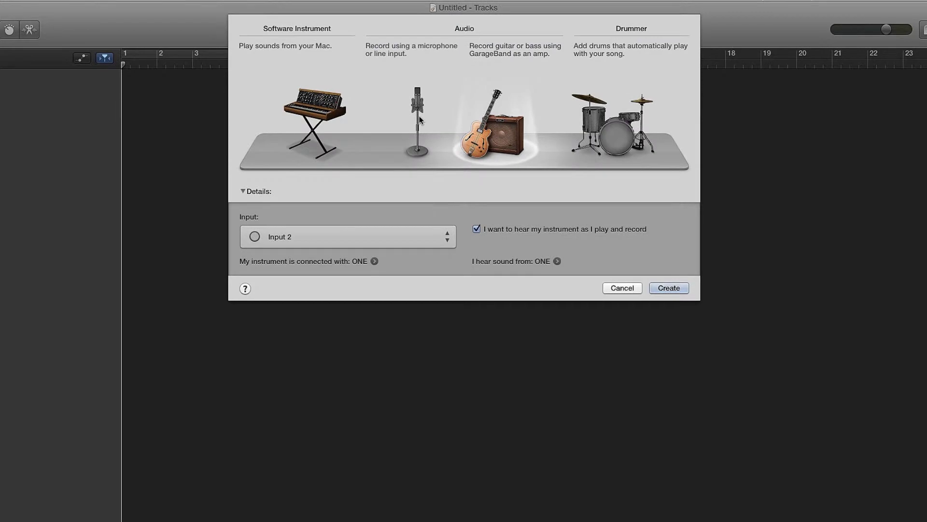
- Pick a microphone audio track on Input 1 as the project's first new track
{"action": "left_click", "coordinate": [418, 118]}
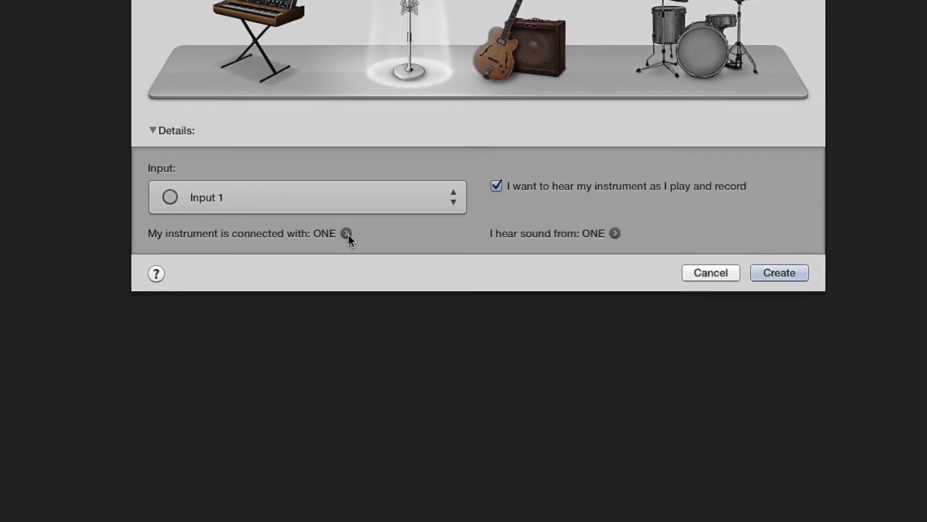
- Confirm ONE is both the input and output device in the audio settings
{"action": "left_click", "coordinate": [316, 329]}
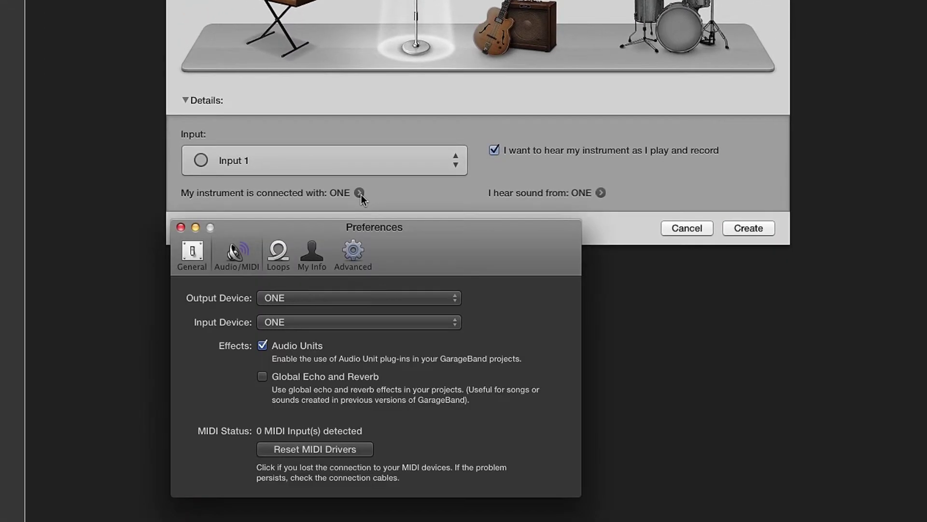
{"action": "left_click", "coordinate": [456, 298]}
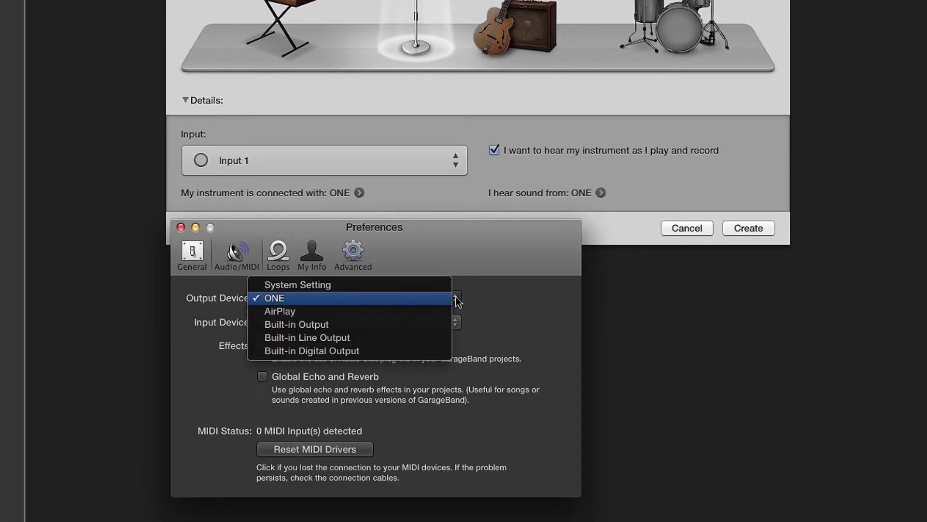
{"action": "left_click", "coordinate": [457, 299]}
{"action": "left_click", "coordinate": [455, 322]}
{"action": "left_click", "coordinate": [452, 326]}
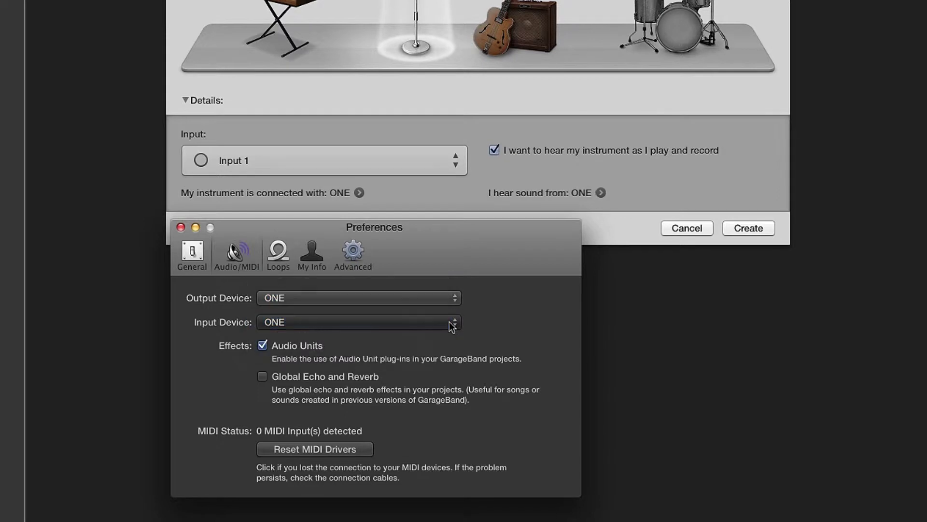
{"action": "left_click", "coordinate": [179, 229]}
{"action": "left_click", "coordinate": [454, 161]}
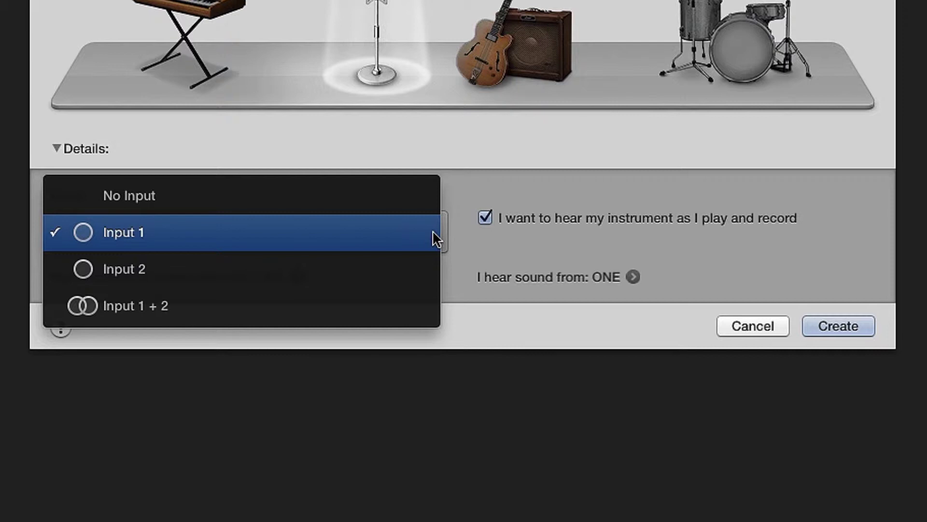
- Keep Input 1 as the track input and create the Audio 1 track
{"action": "left_click", "coordinate": [383, 239]}
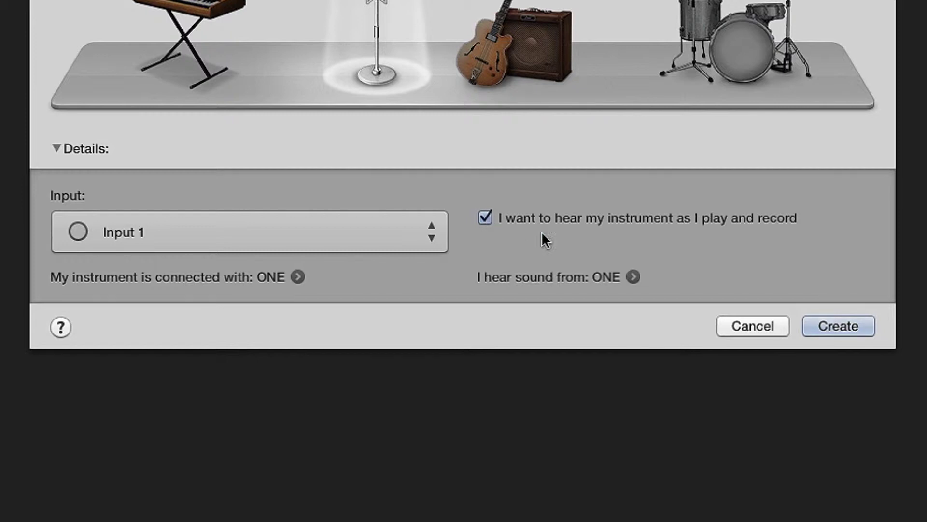
{"action": "left_click", "coordinate": [829, 323]}
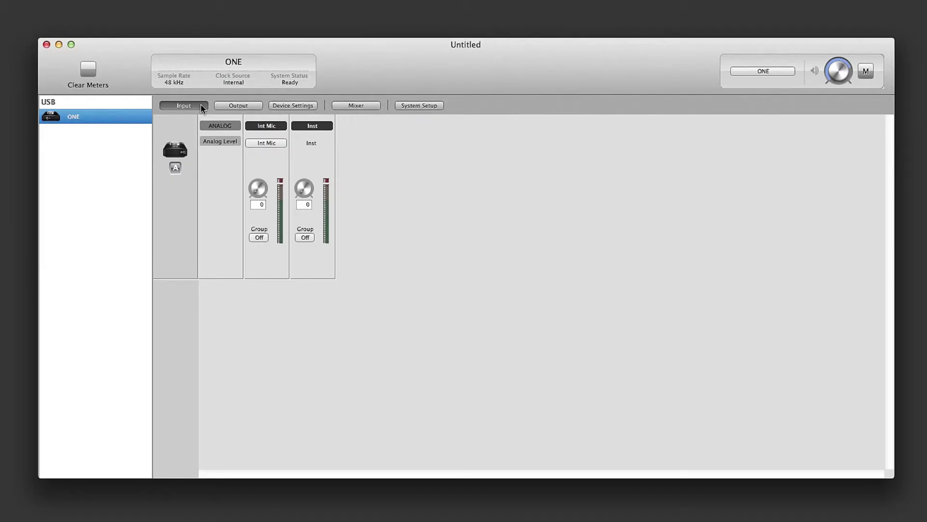
- Keep the ONE mic channel's source set to Int Mic in Apogee Maestro
{"action": "left_click", "coordinate": [277, 142]}
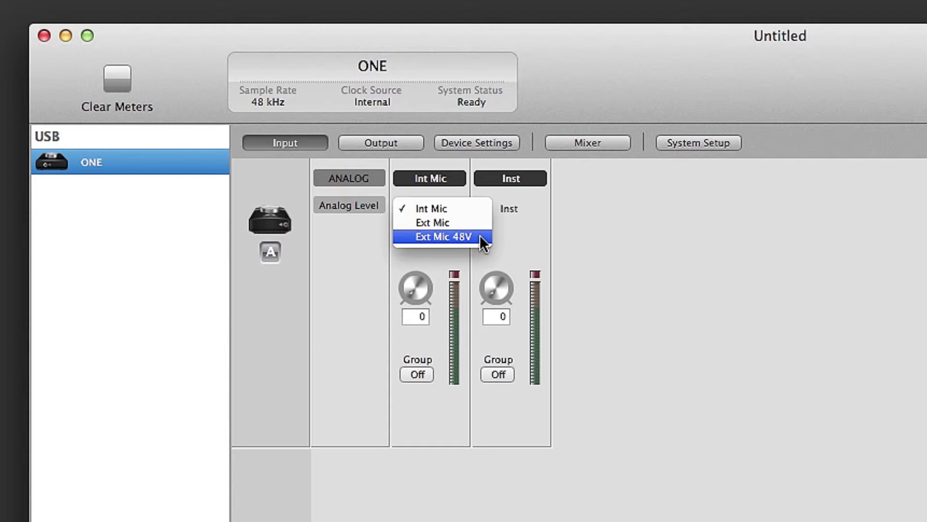
{"action": "left_click", "coordinate": [471, 206]}
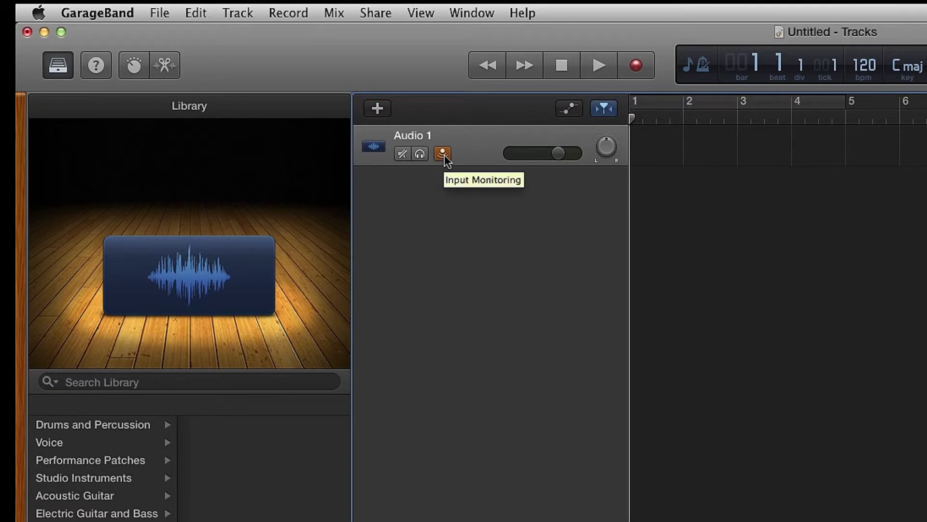
- Turn on input monitoring for Audio 1 and record the mic take Untitled_1#01
{"action": "left_click", "coordinate": [443, 154]}
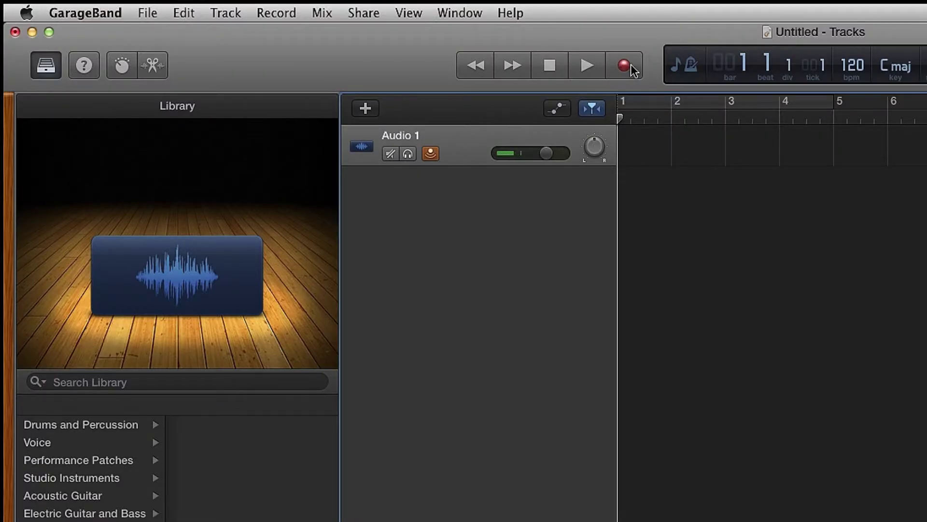
{"action": "left_click", "coordinate": [630, 66]}
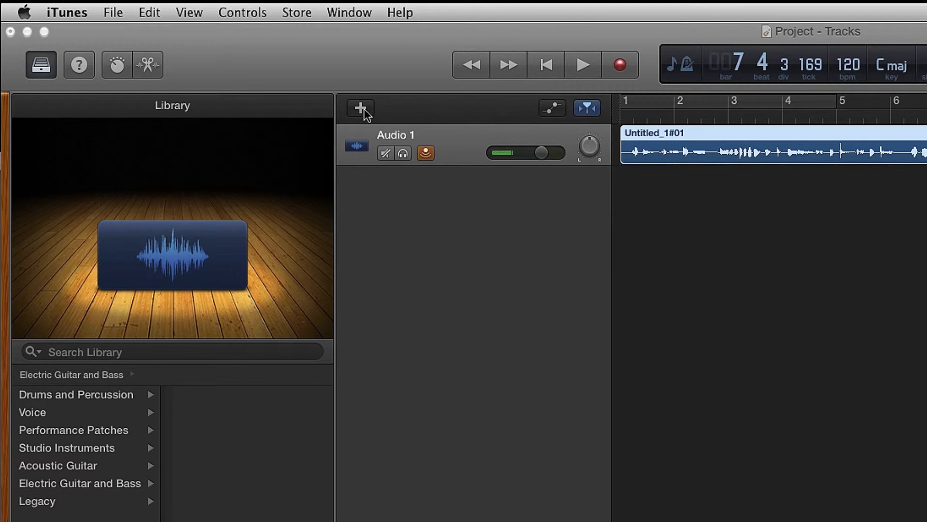
{"action": "left_click", "coordinate": [363, 110]}
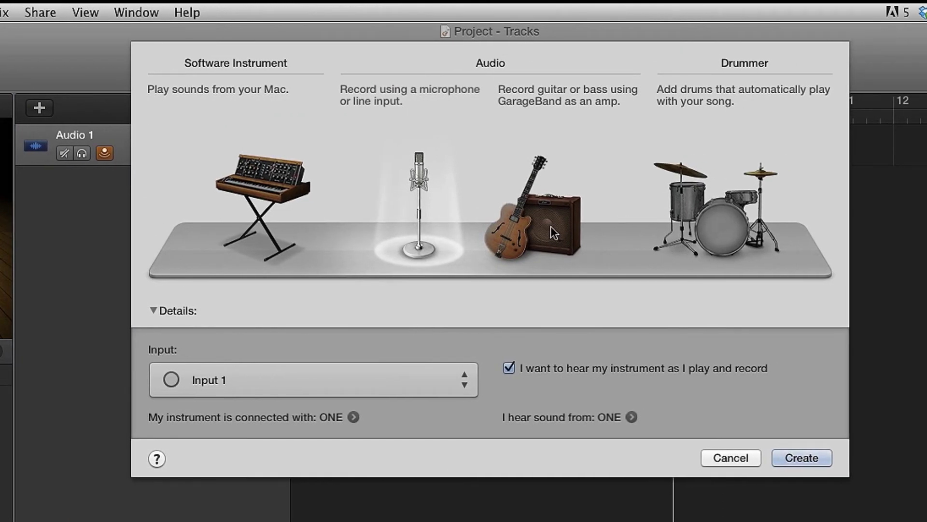
- Choose a guitar amp track recording from Input 2
{"action": "left_click", "coordinate": [551, 226]}
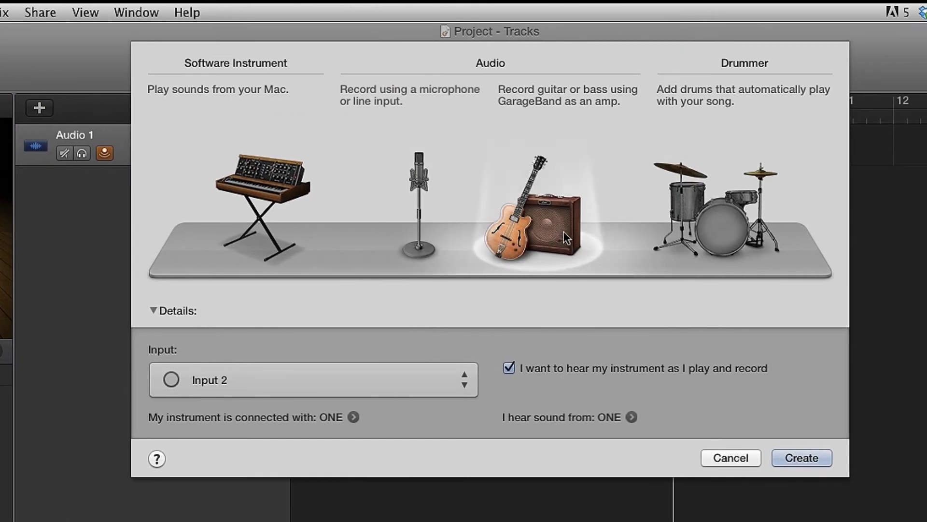
{"action": "left_click", "coordinate": [466, 377]}
{"action": "left_click", "coordinate": [455, 386]}
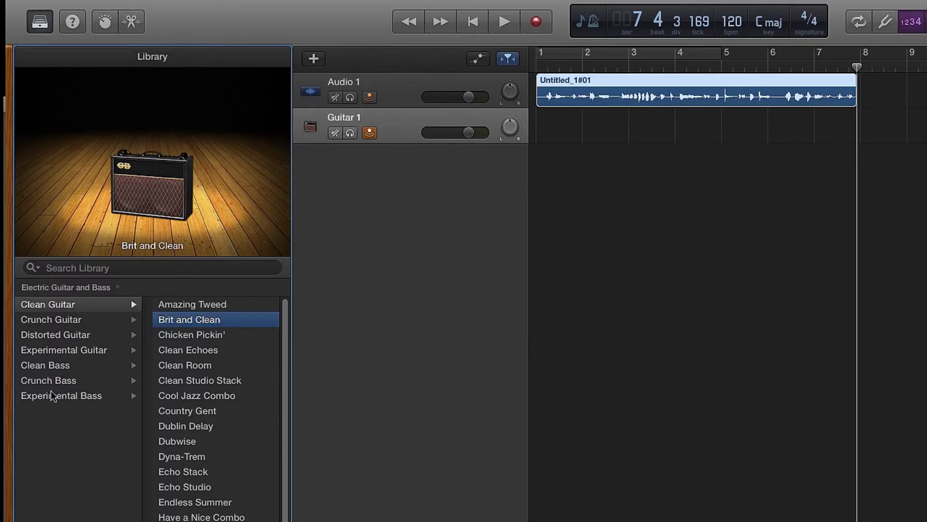
- Apply the Crunch Guitar preset Broken Up Brit to the guitar track
{"action": "left_click", "coordinate": [55, 321]}
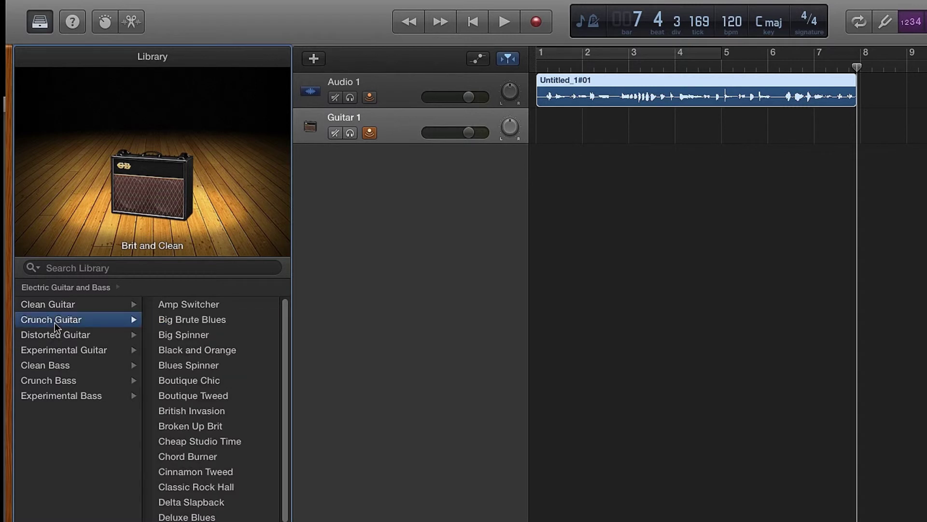
{"action": "left_click", "coordinate": [199, 425]}
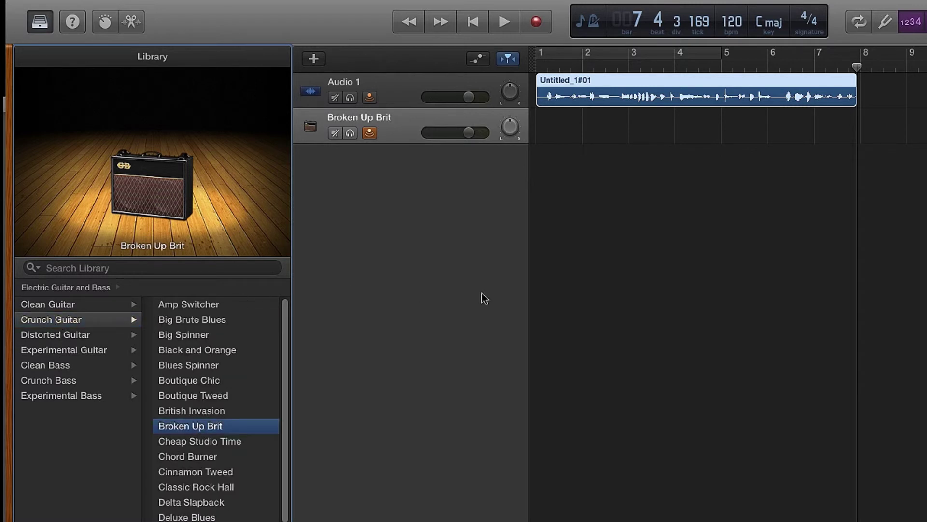
{"action": "left_click", "coordinate": [105, 21]}
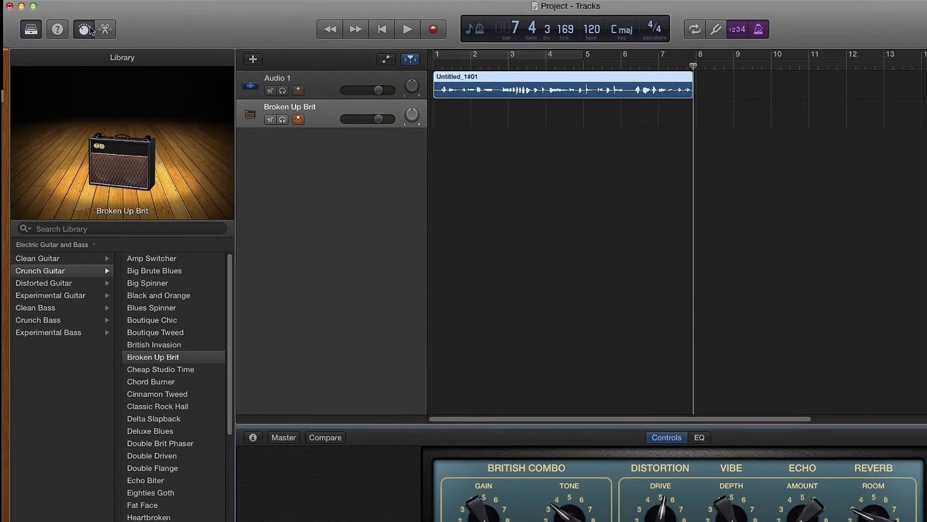
- Raise Drive from about 5 to 6 and use a Small Tweed Amp with a Modern British 4x12 cabinet
{"action": "left_click_drag", "start_coordinate": [660, 521], "coordinate": [660, 521]}
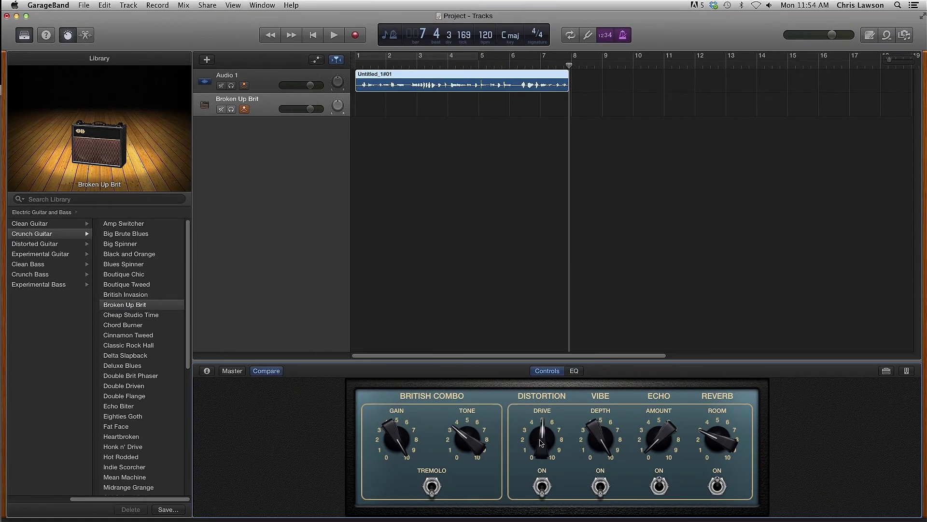
{"action": "left_click_drag", "start_coordinate": [540, 442], "coordinate": [540, 430]}
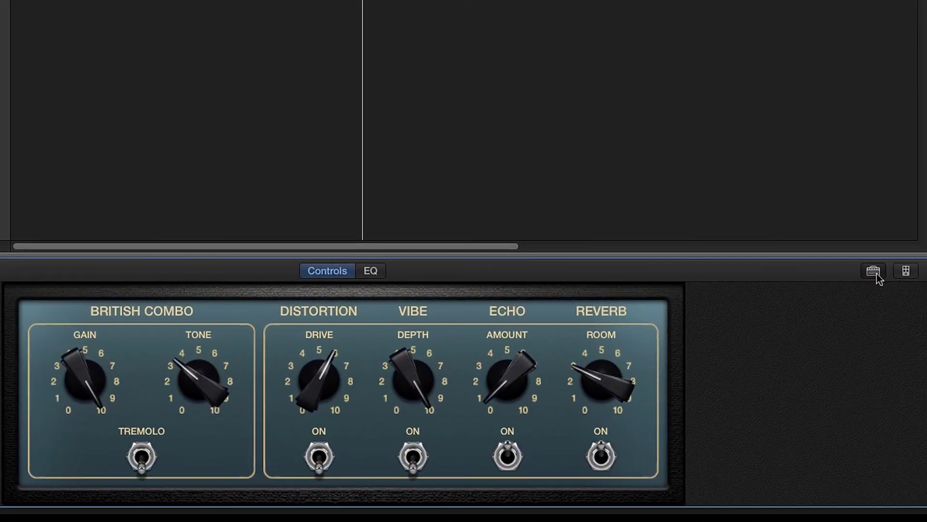
{"action": "left_click", "coordinate": [874, 272]}
{"action": "left_click", "coordinate": [447, 354]}
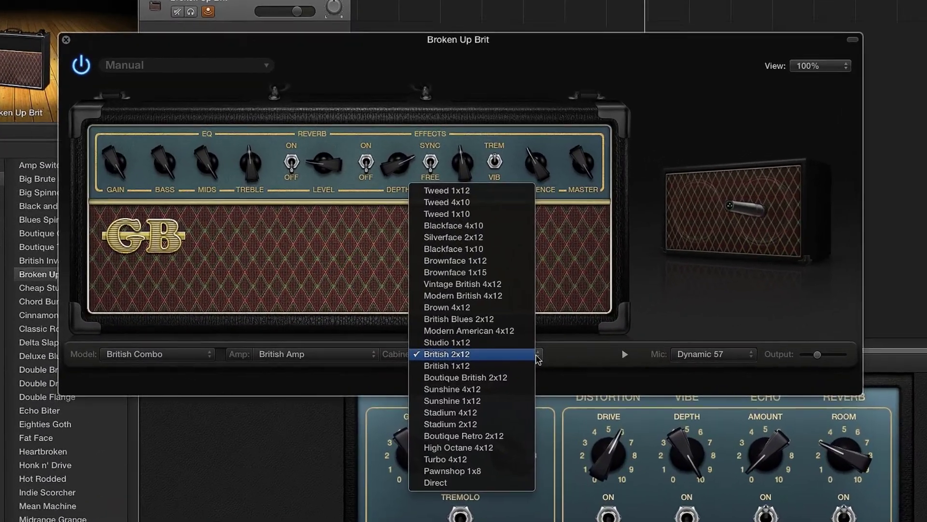
{"action": "left_click", "coordinate": [509, 290]}
{"action": "left_click", "coordinate": [365, 352]}
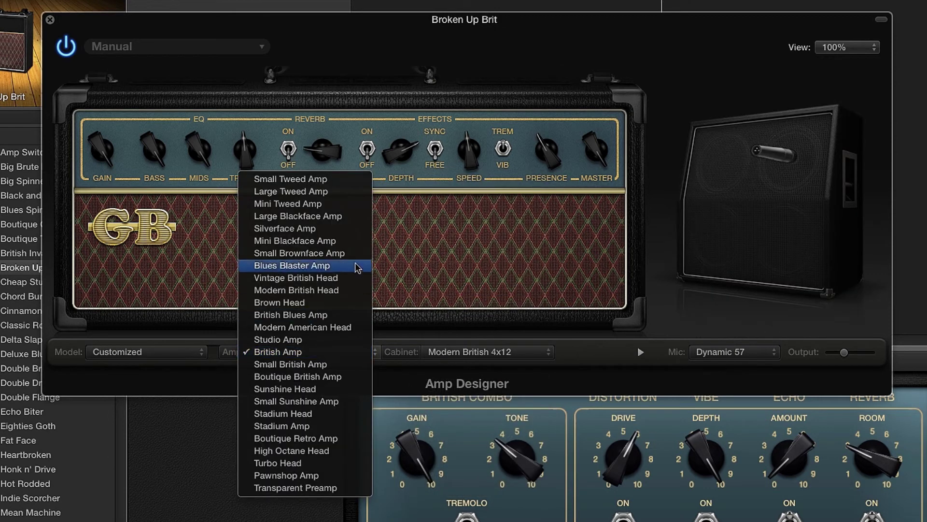
{"action": "left_click", "coordinate": [351, 184]}
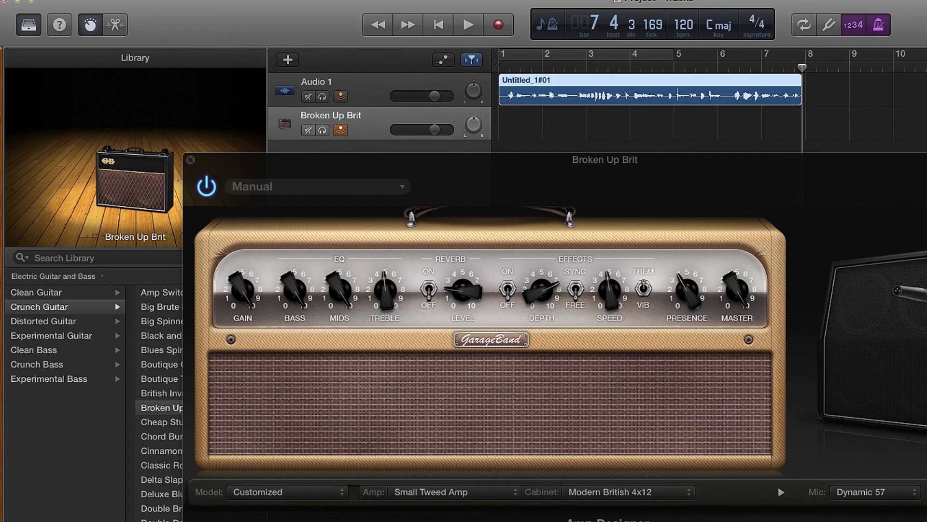
{"action": "left_click", "coordinate": [879, 228]}
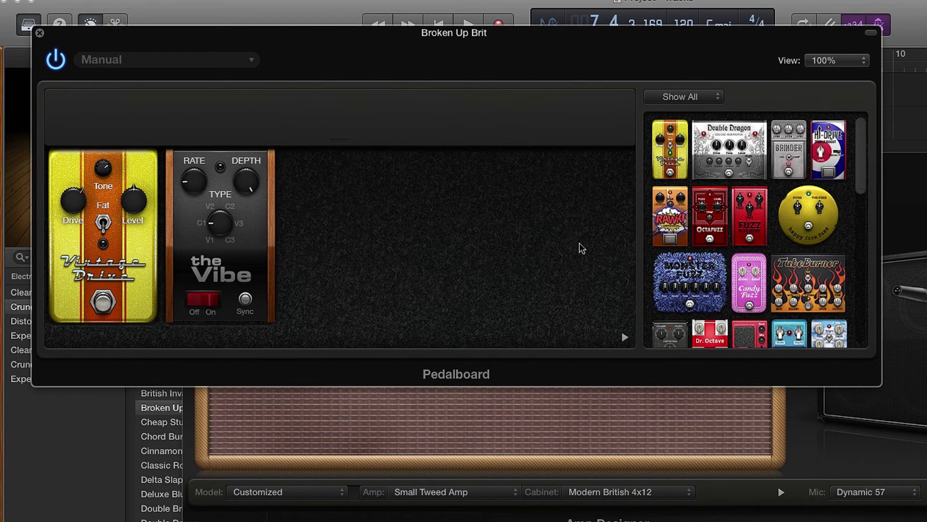
- Add RAWK! Distortion and Retro Chorus pedals after the Vibe on the pedalboard
{"action": "left_click_drag", "start_coordinate": [685, 237], "coordinate": [385, 247]}
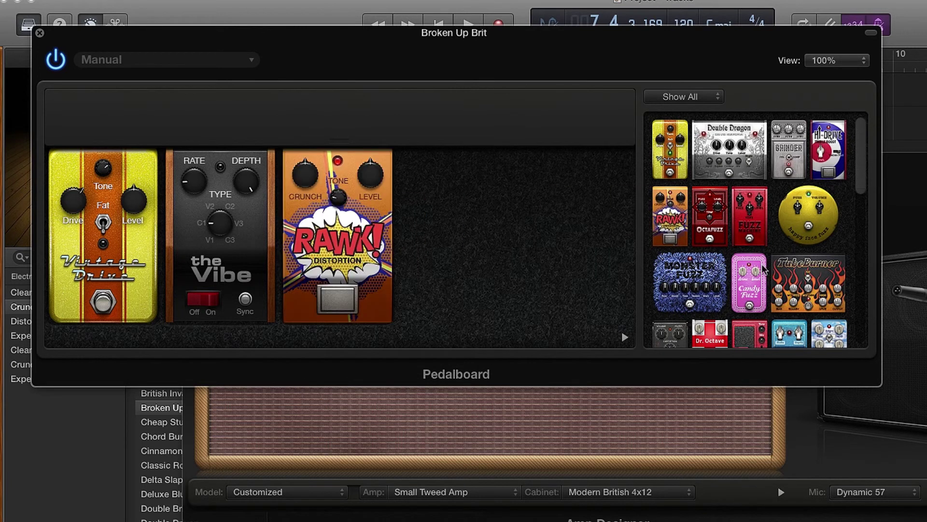
{"action": "scroll", "coordinate": [760, 280], "scroll_direction": "down", "scroll_amount": 10}
{"action": "scroll", "coordinate": [793, 266], "scroll_direction": "up", "scroll_amount": 5}
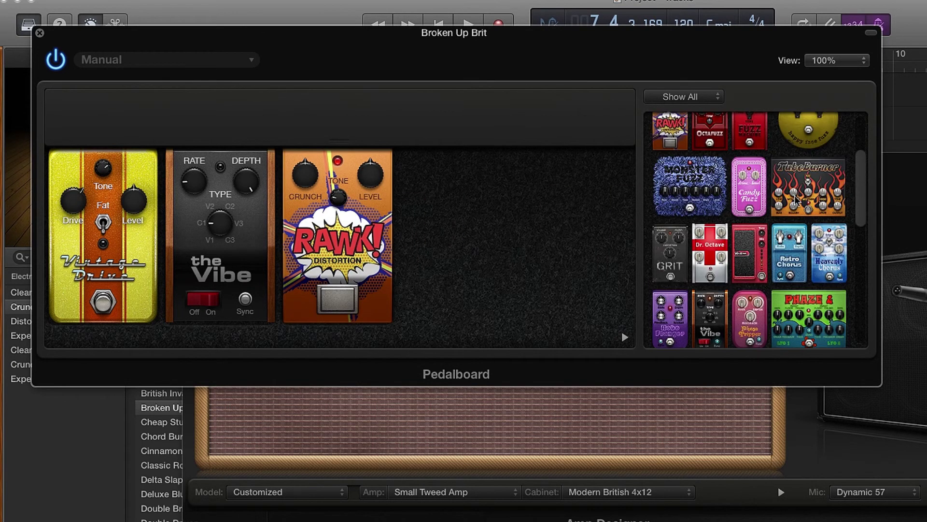
{"action": "left_click_drag", "start_coordinate": [796, 258], "coordinate": [456, 251]}
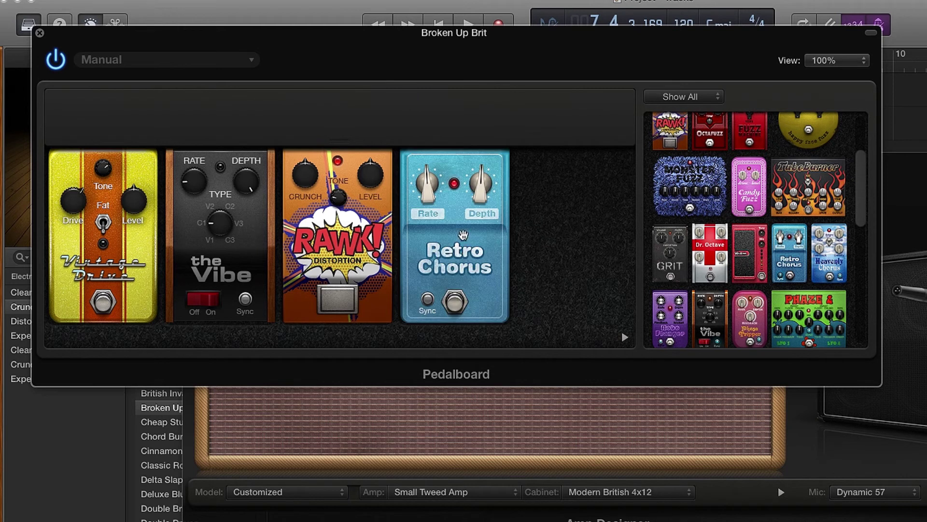
- Return the playhead to bar 1 and start recording the guitar track
{"action": "left_click_drag", "start_coordinate": [429, 49], "coordinate": [749, 230]}
{"action": "key", "text": "Return"}
{"action": "left_click", "coordinate": [504, 24]}
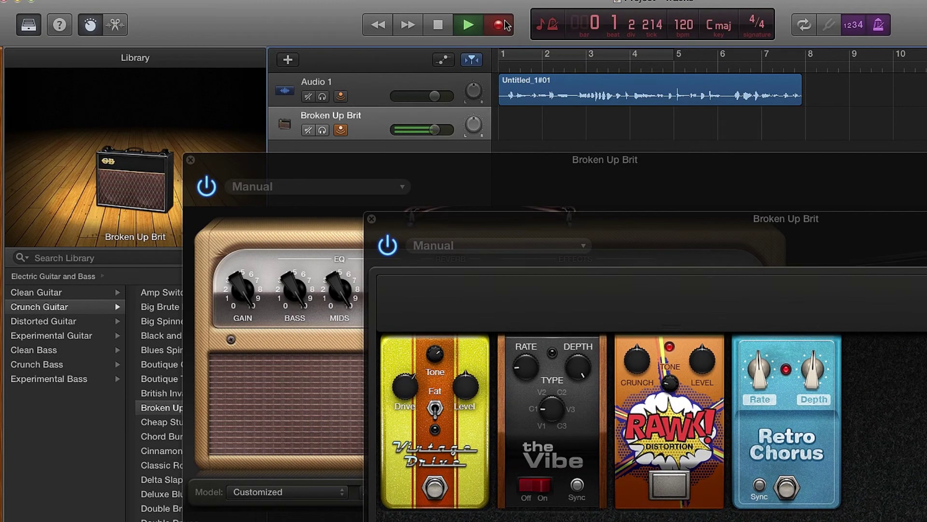